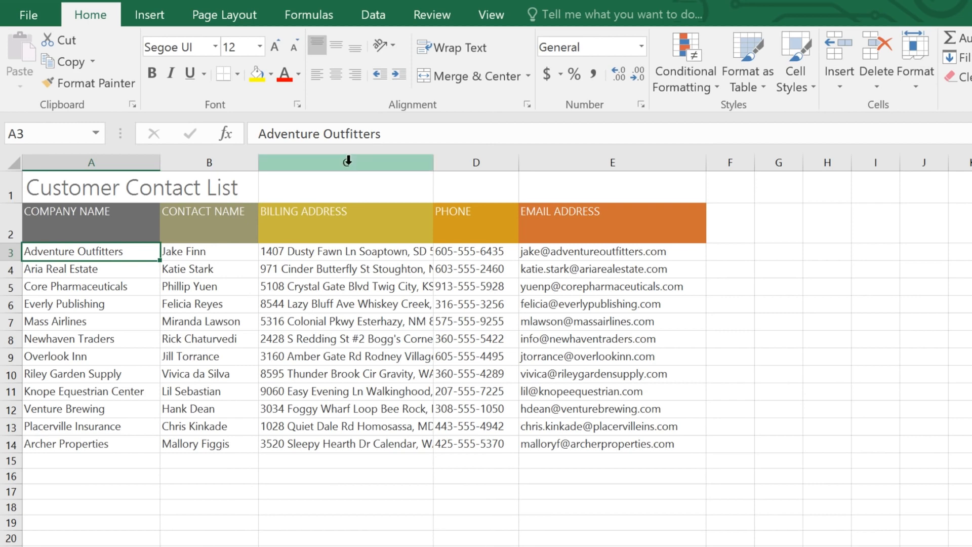
- Widen the billing address column and autofit its width to the full addresses
left_click(348, 160)
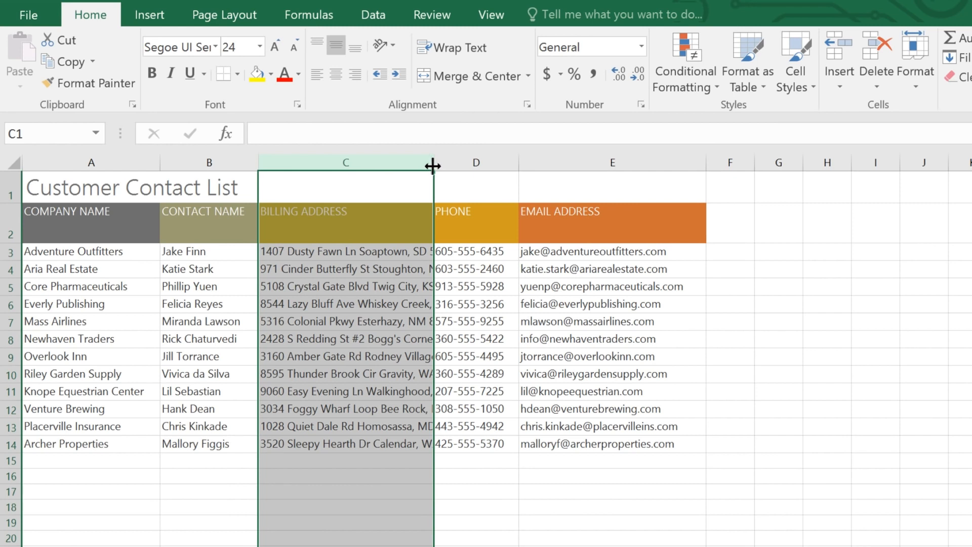
left_click_drag(433, 165, 617, 165)
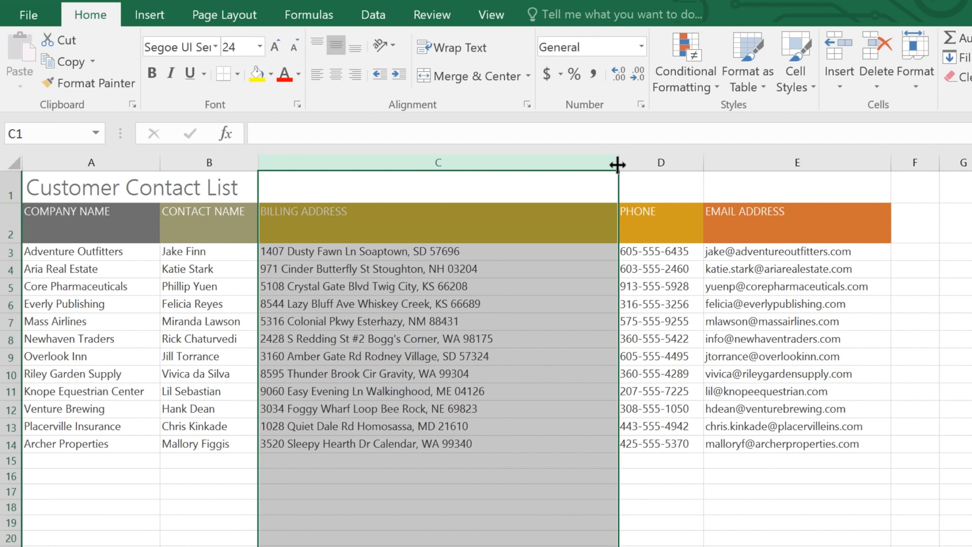
double_click(618, 165)
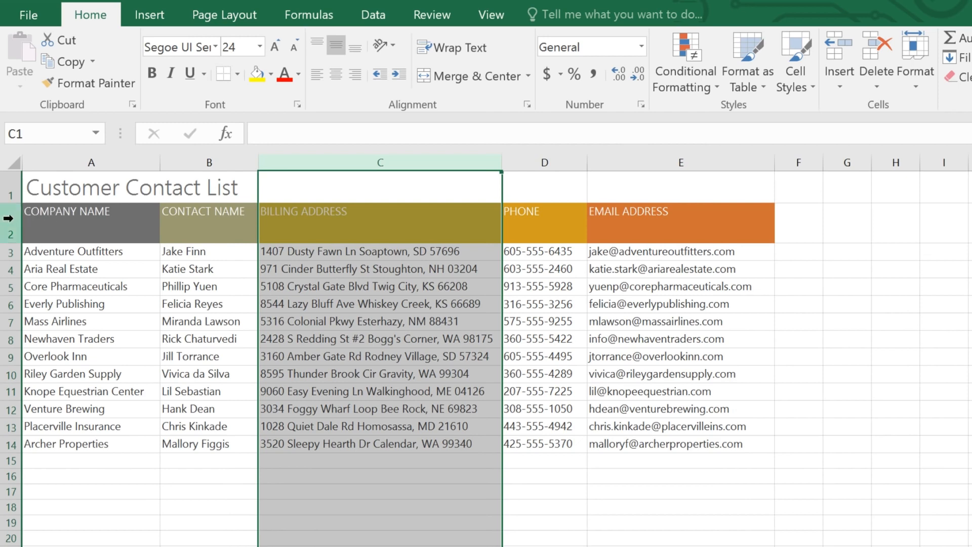
- Reduce header row 2 to about one text line, and increase the height of all rows in the sheet uniformly
left_click(8, 218)
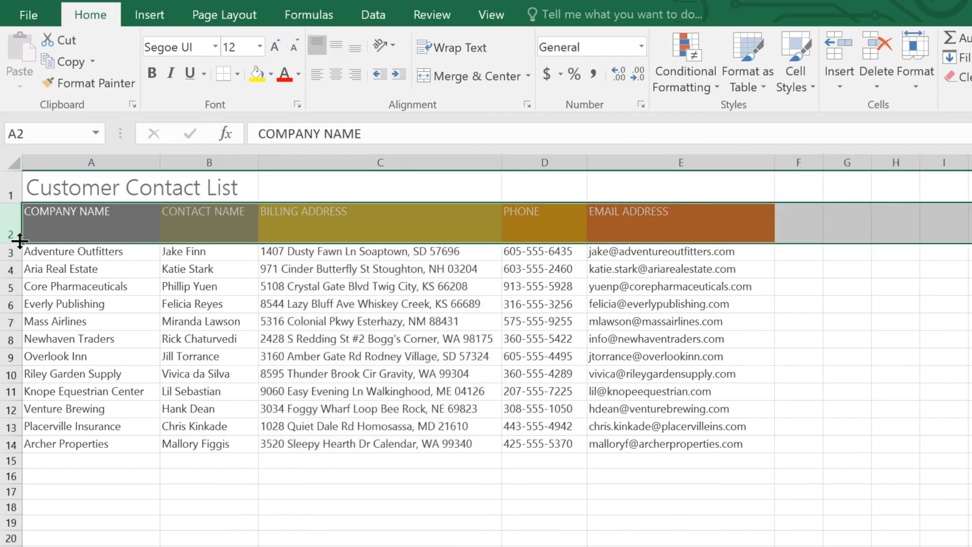
left_click_drag(18, 243, 19, 219)
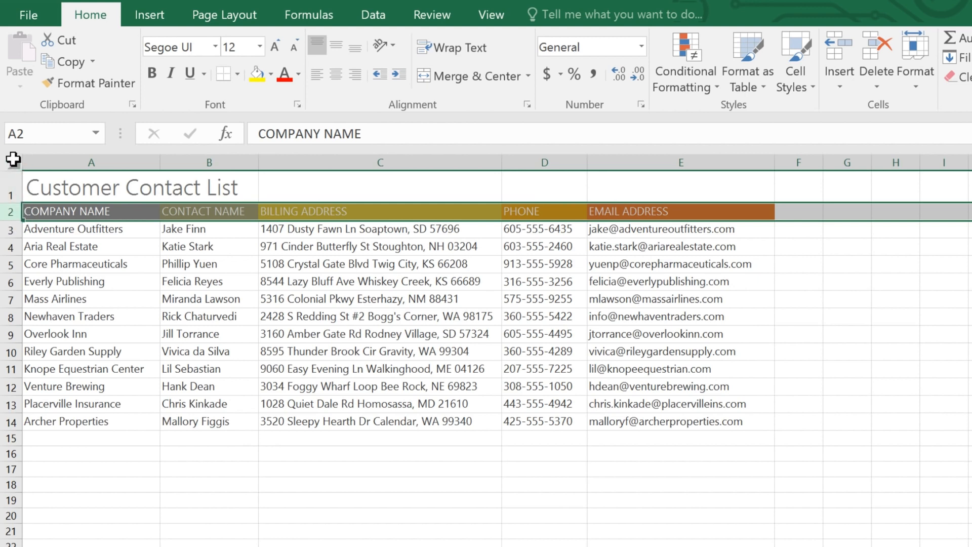
left_click(13, 160)
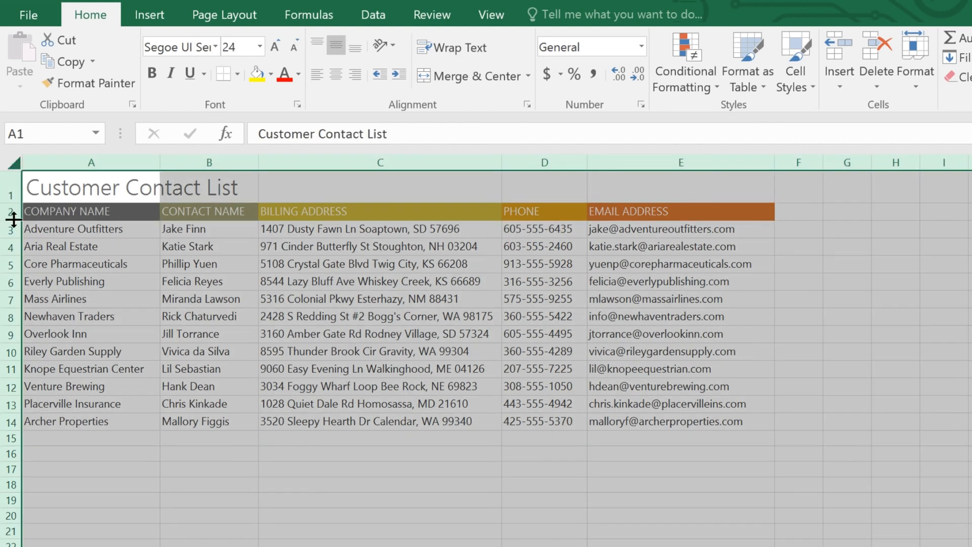
left_click_drag(14, 221, 13, 238)
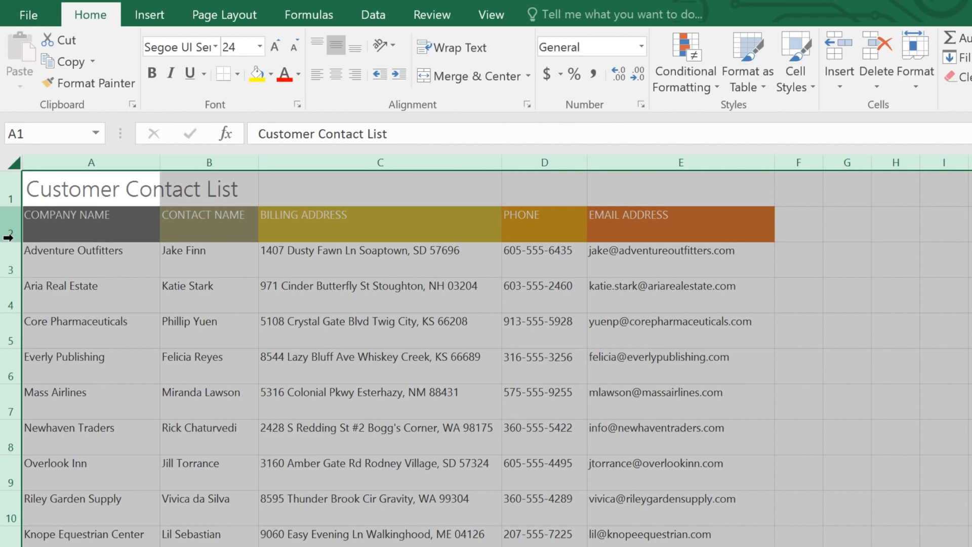
- Insert a new row above Core Pharmaceuticals and enter "Bishop Research" as its company name
left_click(9, 295)
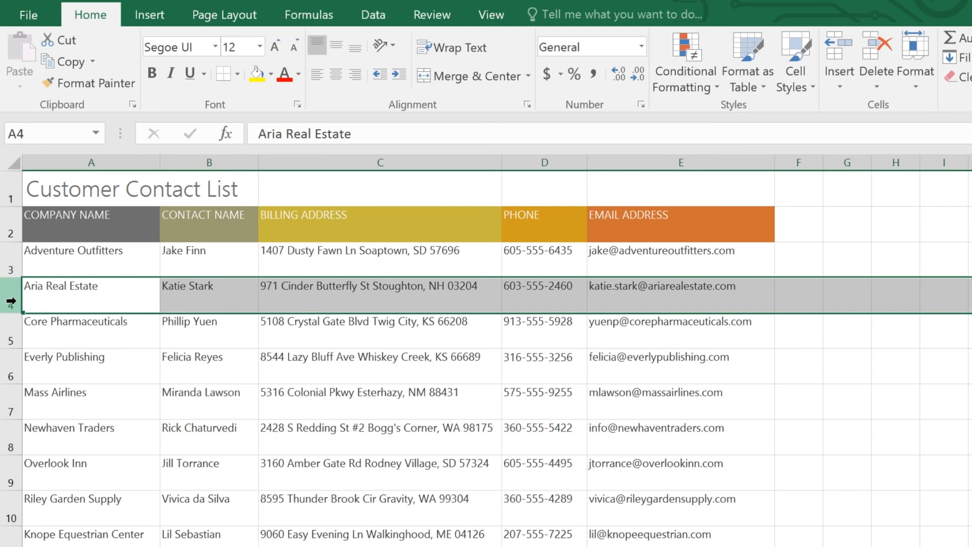
left_click(10, 327)
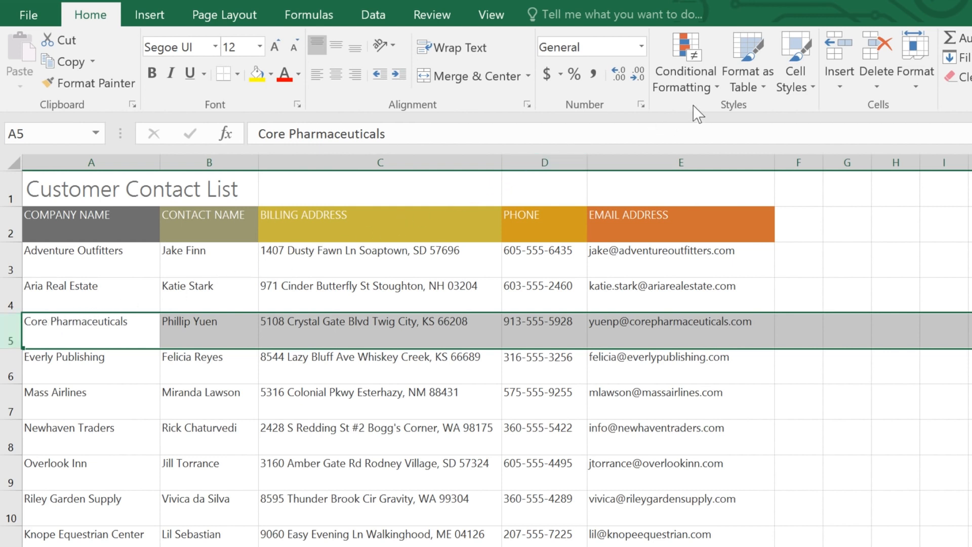
left_click(830, 57)
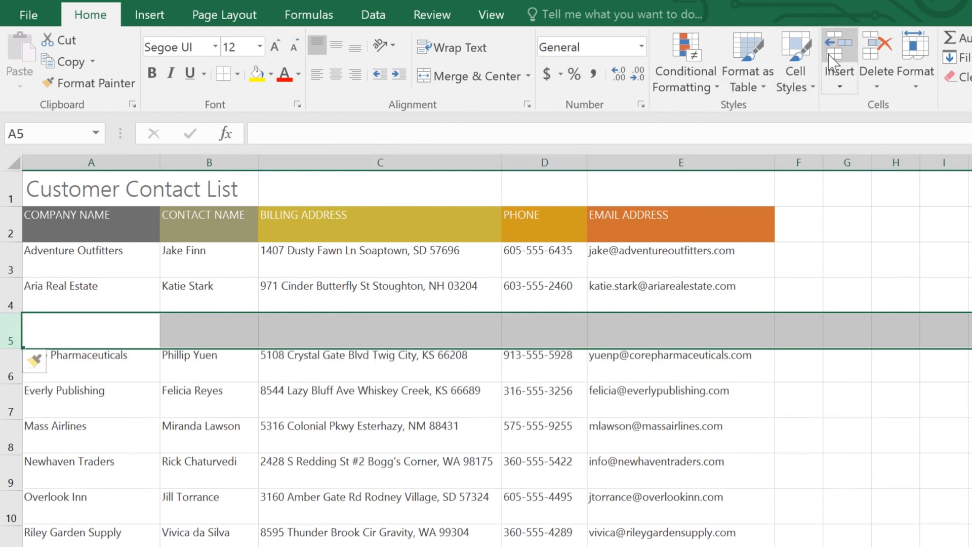
left_click(63, 327)
type("Bish")
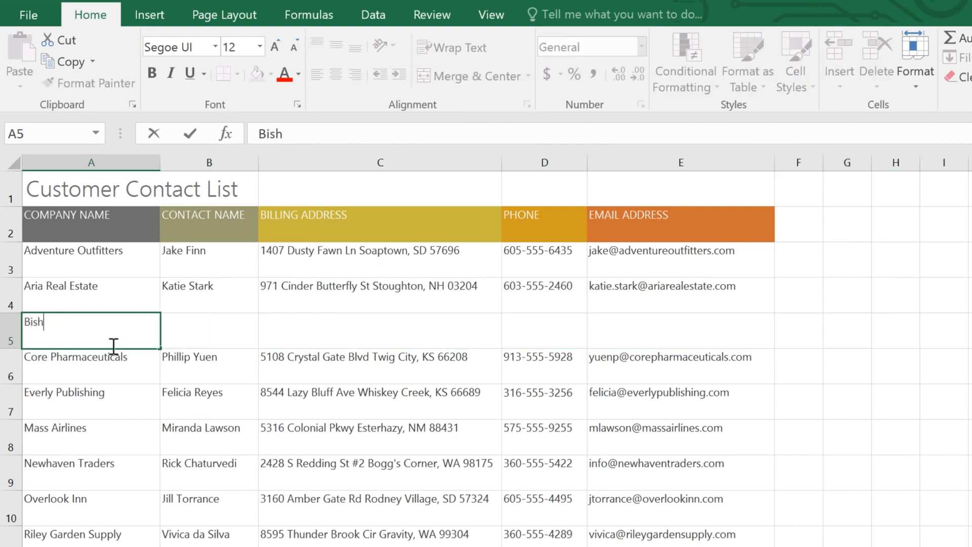
type("op Research")
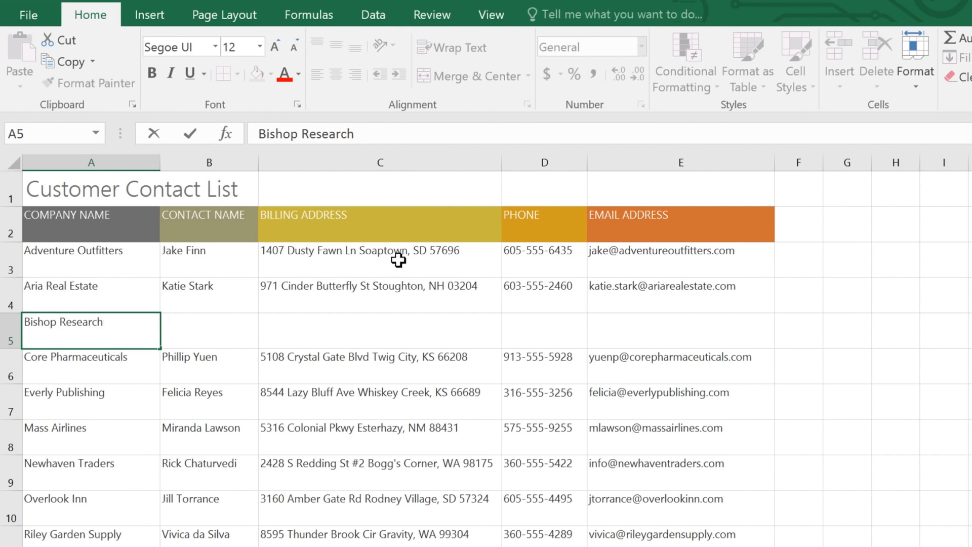
- Insert a new column before the email address column and enter the header "FAX" in row 2
left_click(628, 165)
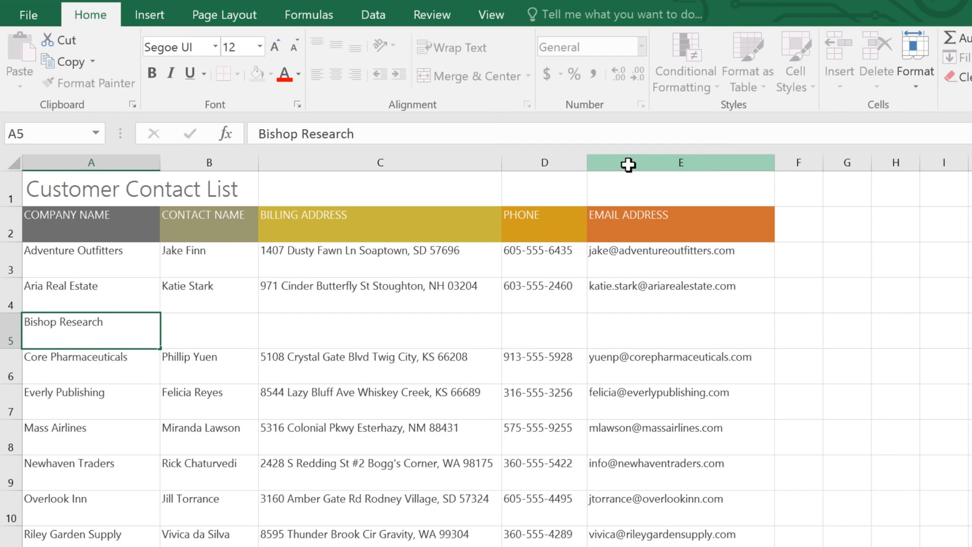
left_click(628, 164)
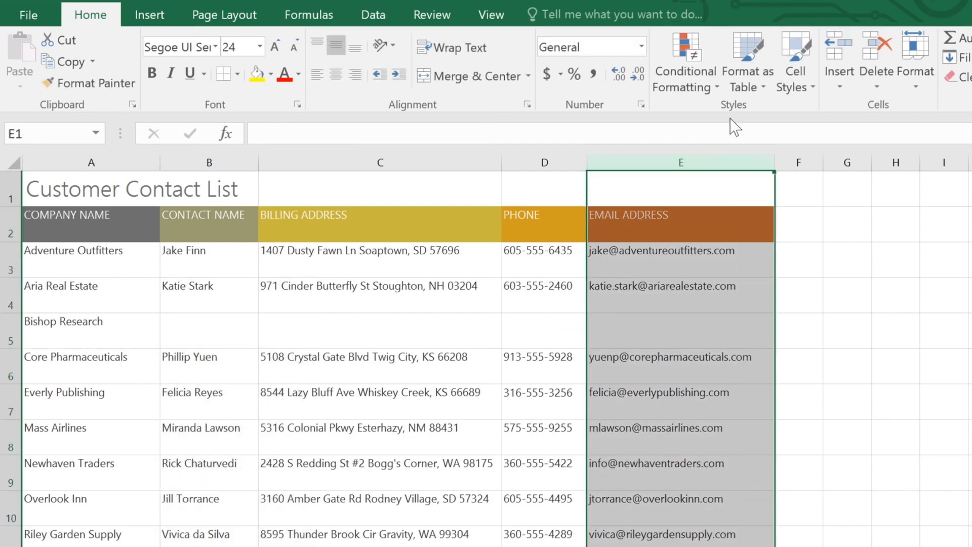
left_click(831, 51)
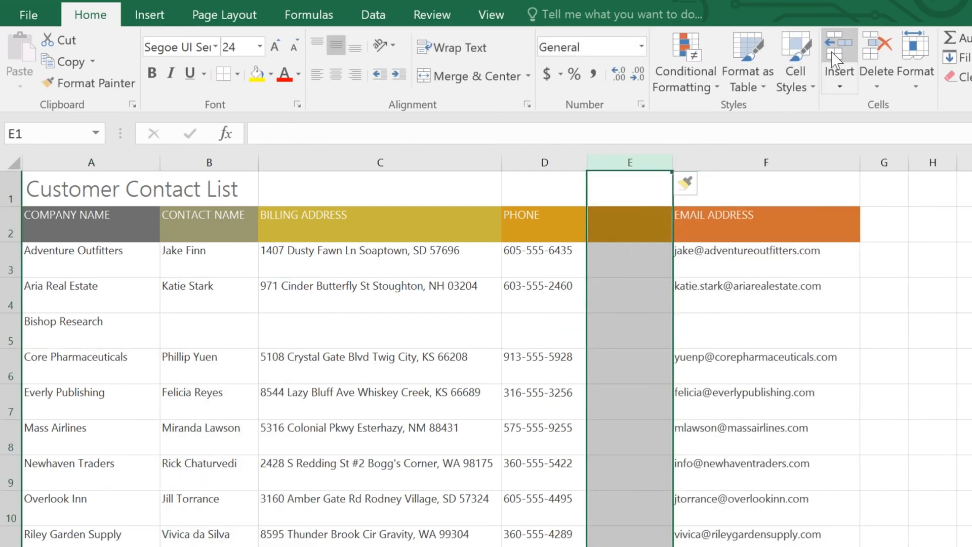
left_click(658, 185)
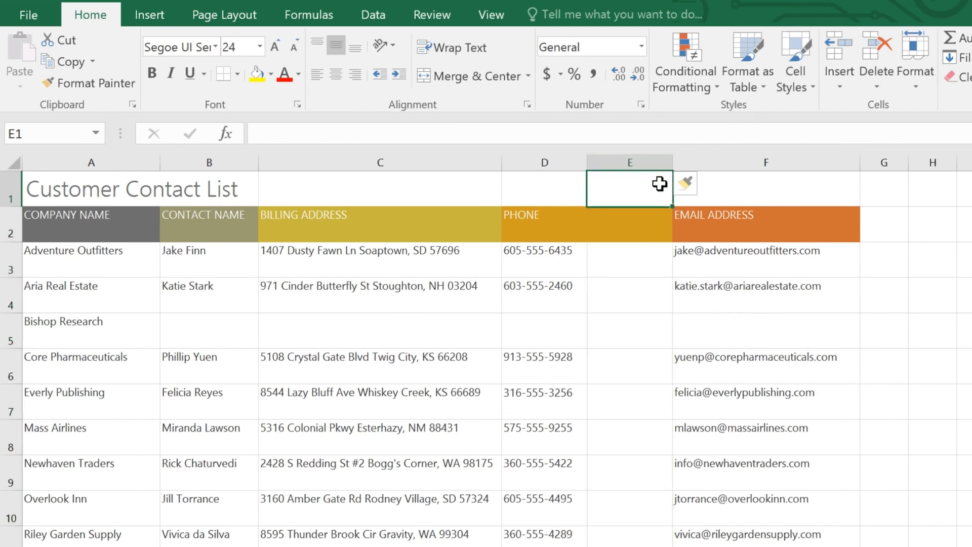
left_click(661, 214)
type("FAX")
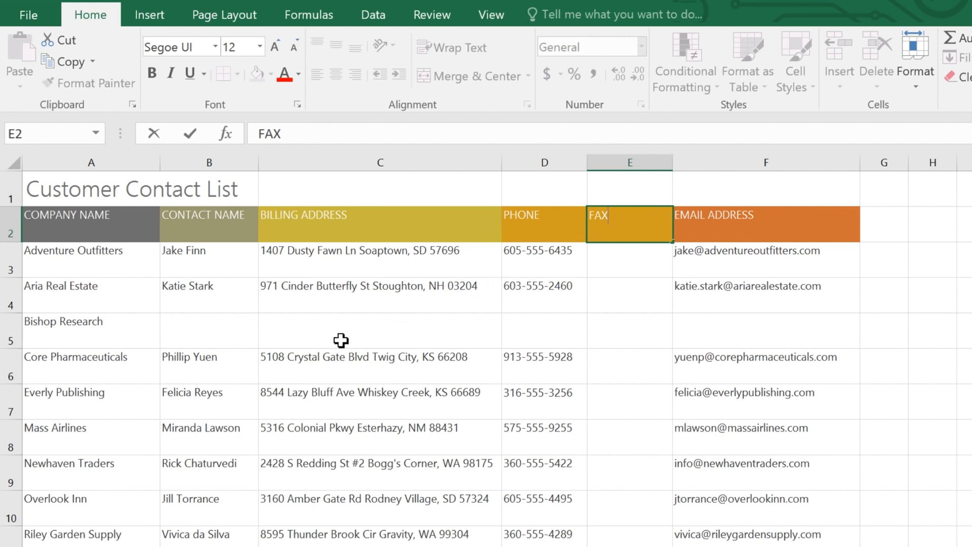
- Delete the entire Newhaven Traders row from the contact list
left_click(10, 472)
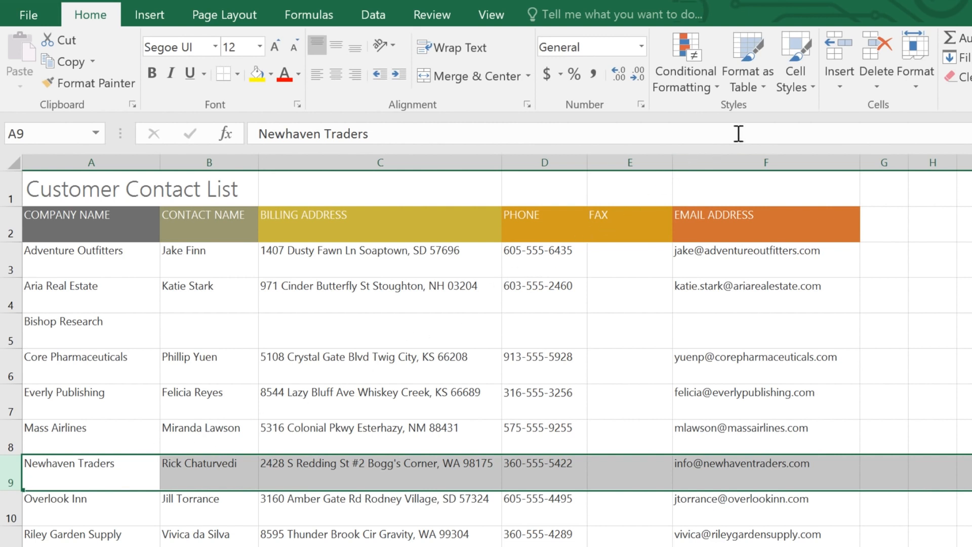
left_click(869, 55)
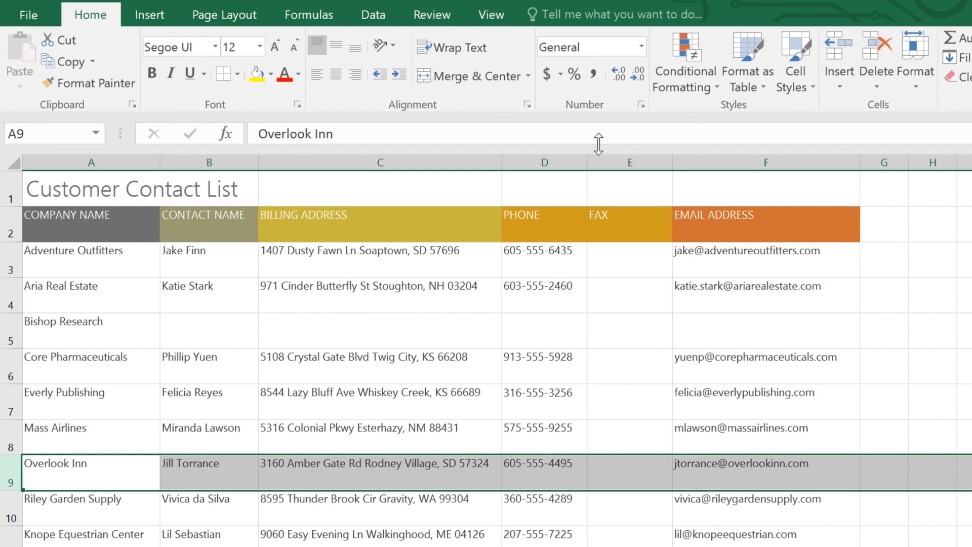
- Move the phone column between the fax and email address columns by inserting the cut cells
left_click(539, 158)
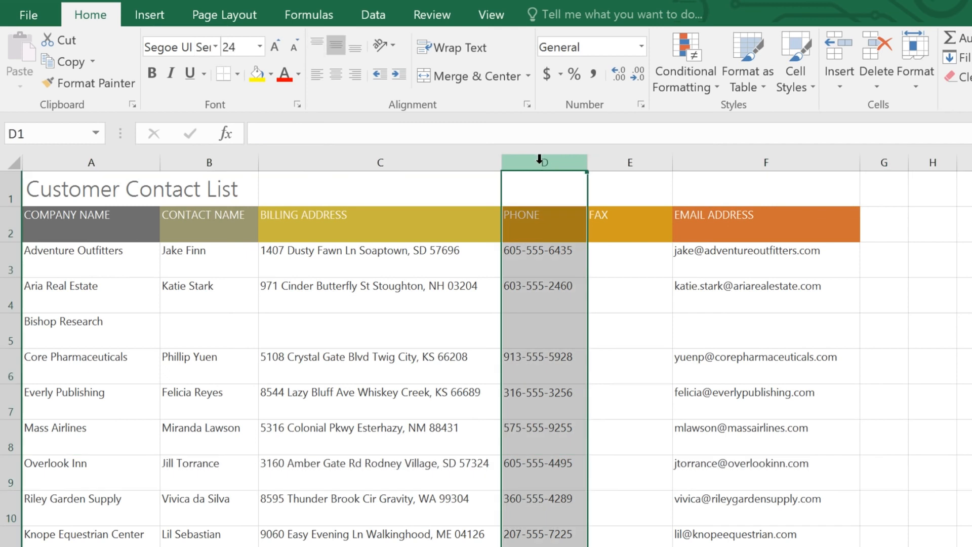
left_click(76, 43)
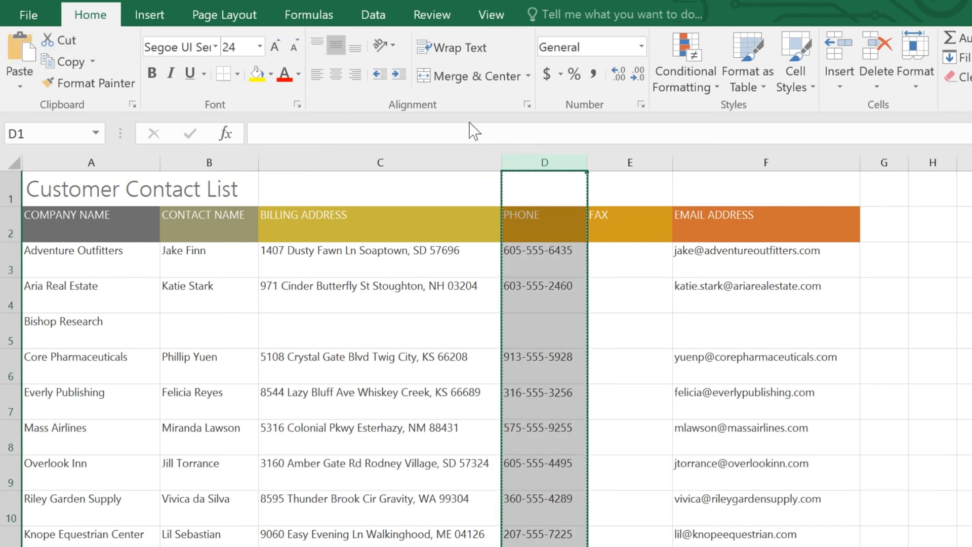
left_click(714, 161)
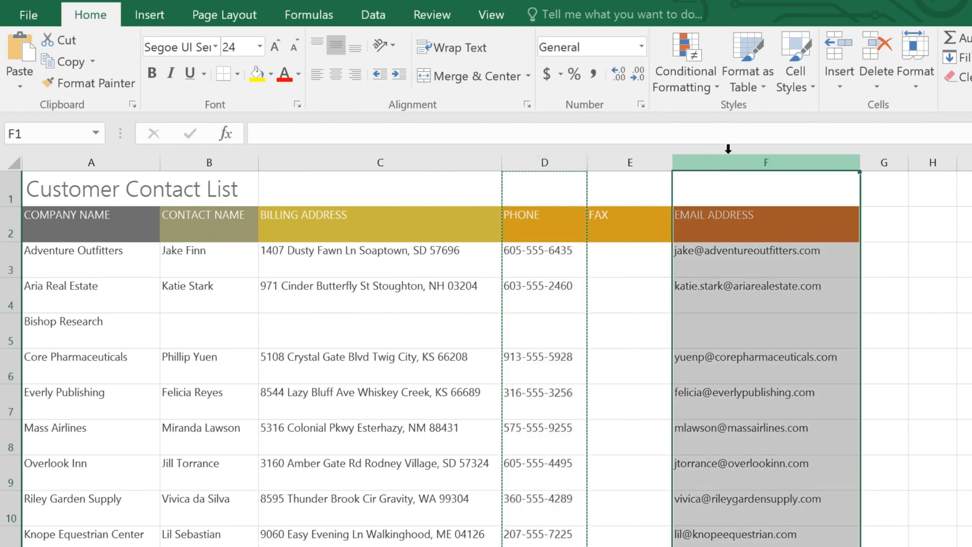
left_click(841, 84)
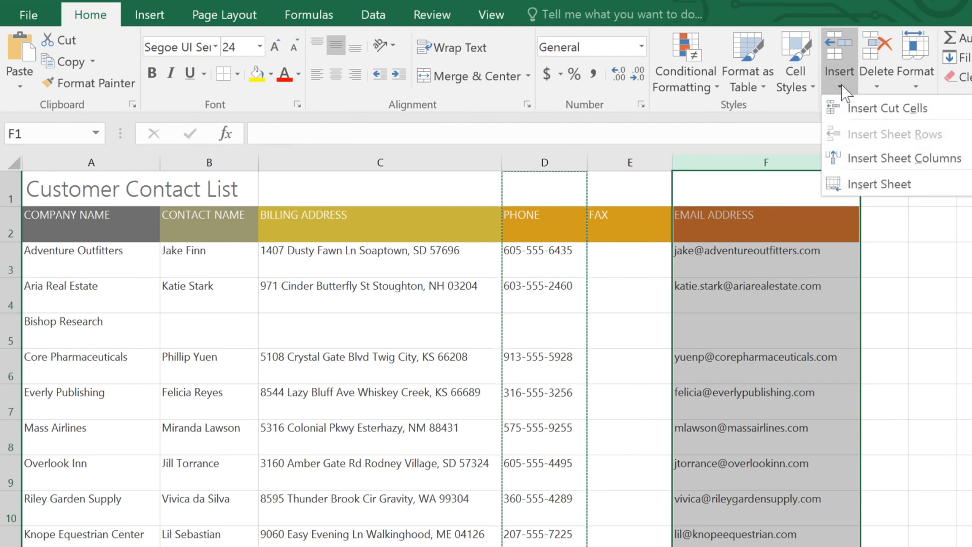
left_click(854, 117)
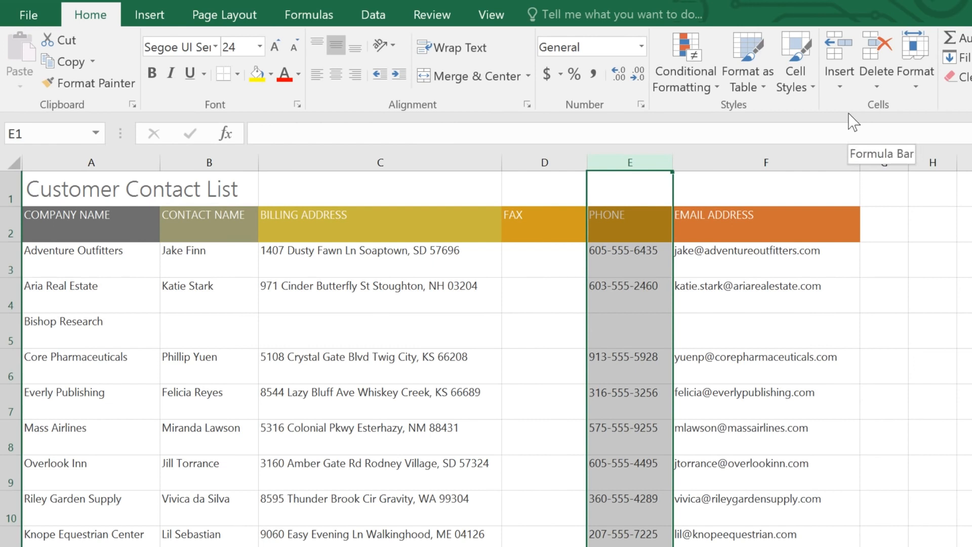
- Hide columns C to E, covering billing address, fax and phone
left_click(380, 161)
left_click_drag(438, 165, 630, 165)
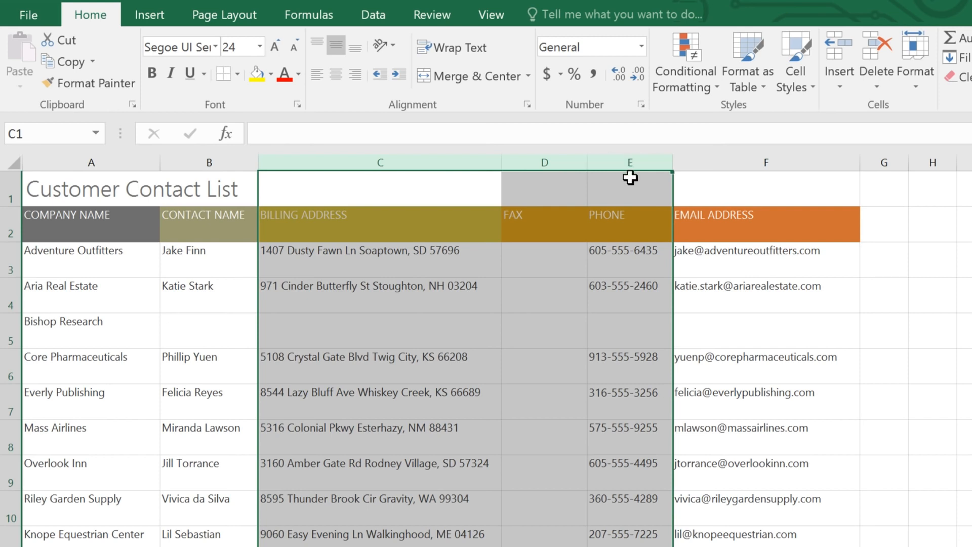
right_click(629, 183)
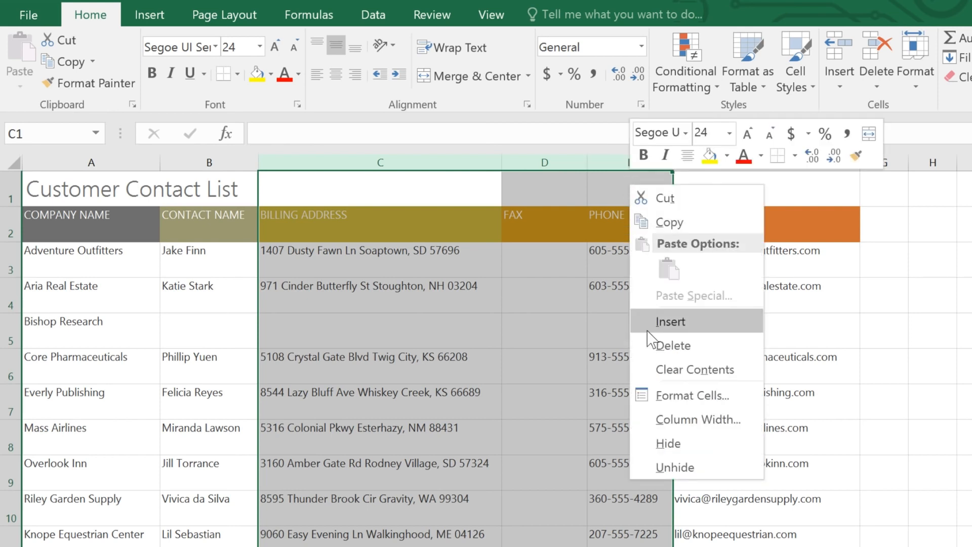
left_click(648, 445)
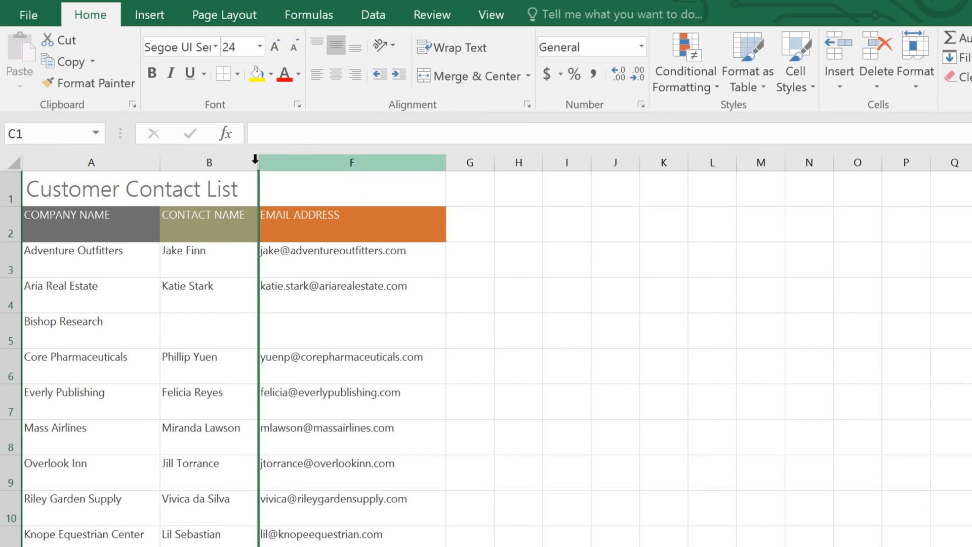
- Unhide the hidden columns between B and F
left_click_drag(202, 161, 324, 156)
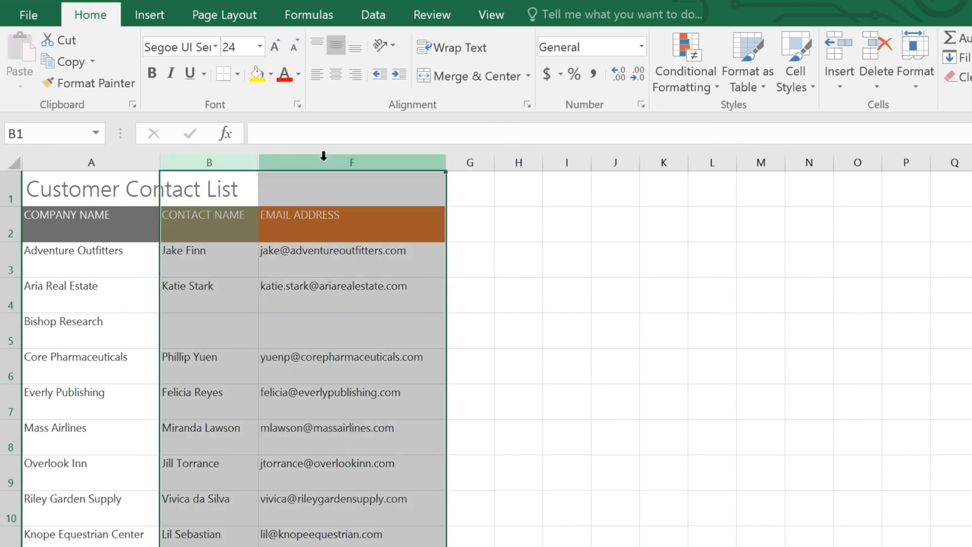
right_click(320, 193)
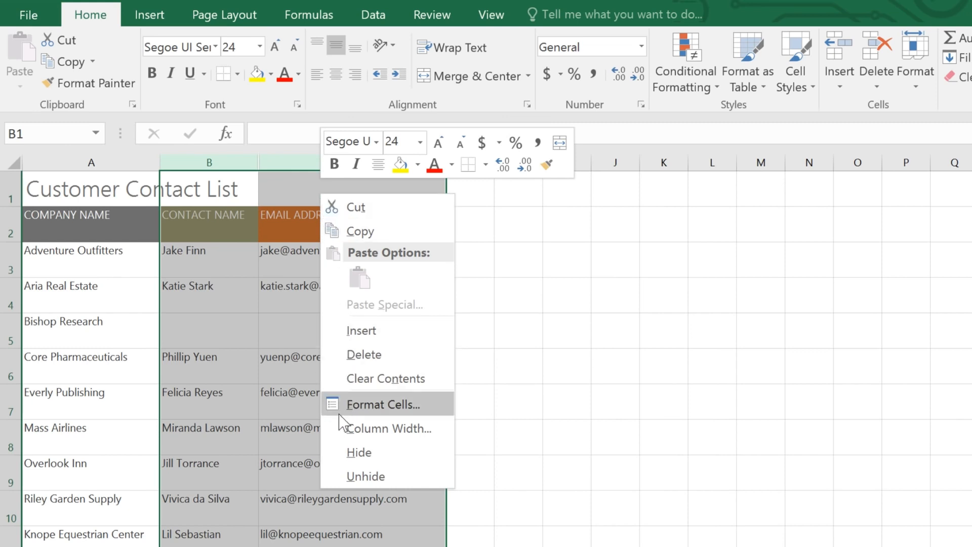
left_click(336, 468)
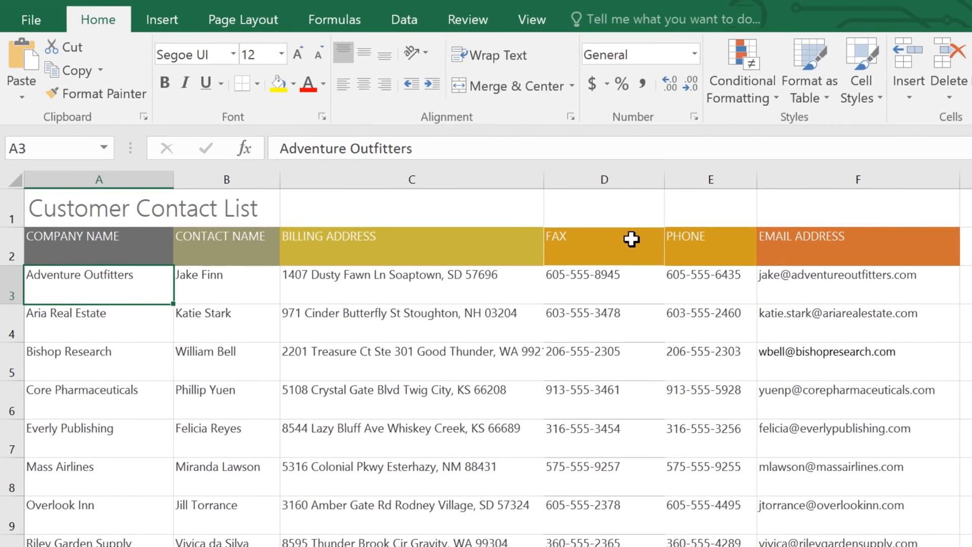
- Narrow the billing address column to about half its width and wrap its text
left_click(506, 178)
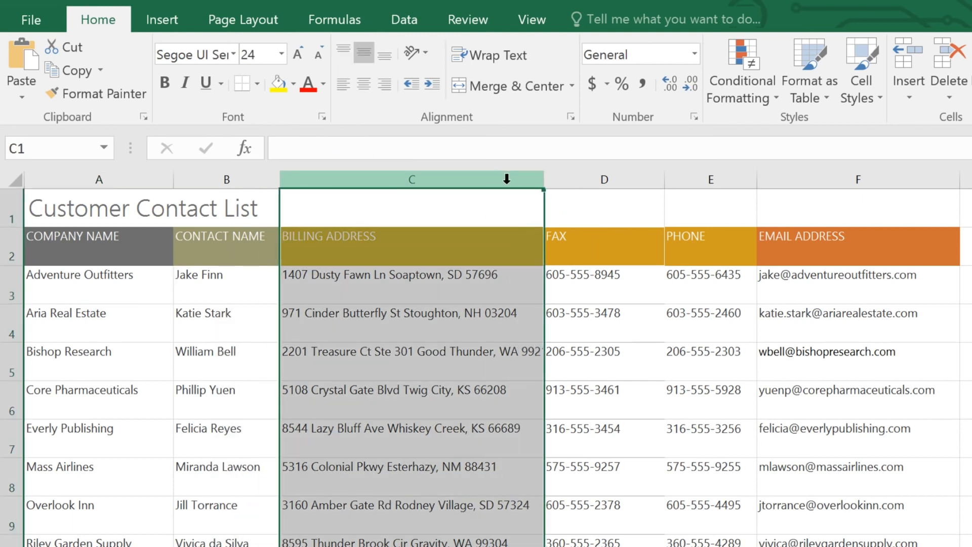
left_click_drag(543, 186, 409, 183)
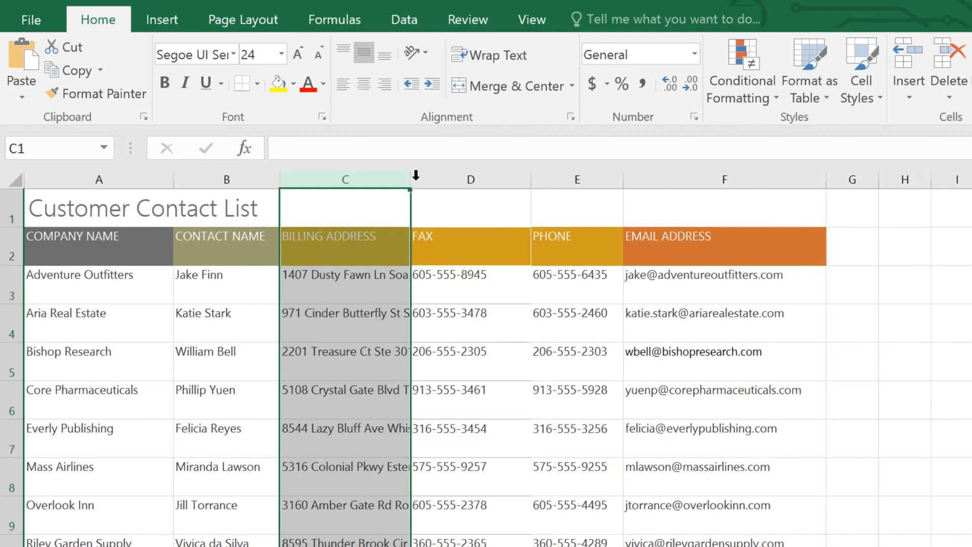
left_click(528, 64)
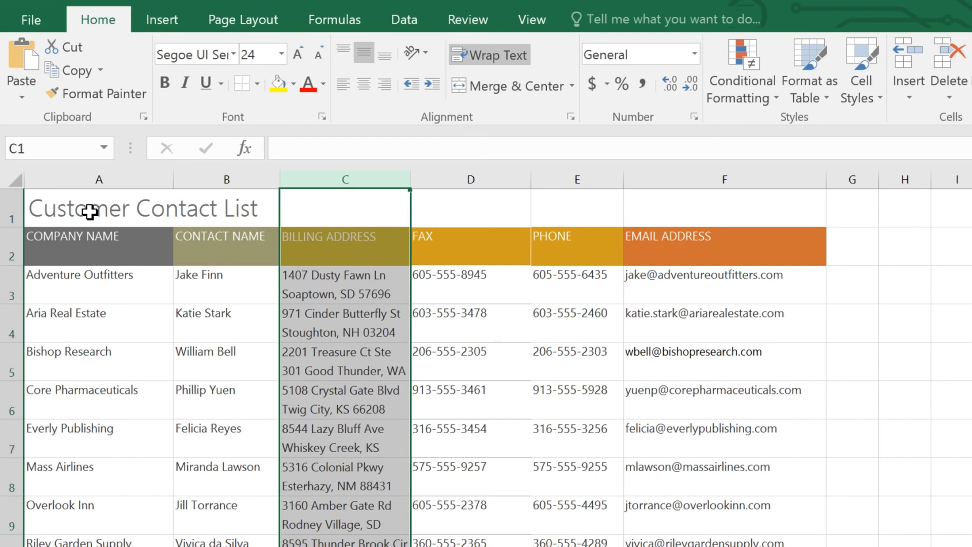
- Merge and center the "Customer Contact List" title across cells A1:F1
left_click_drag(91, 212, 677, 210)
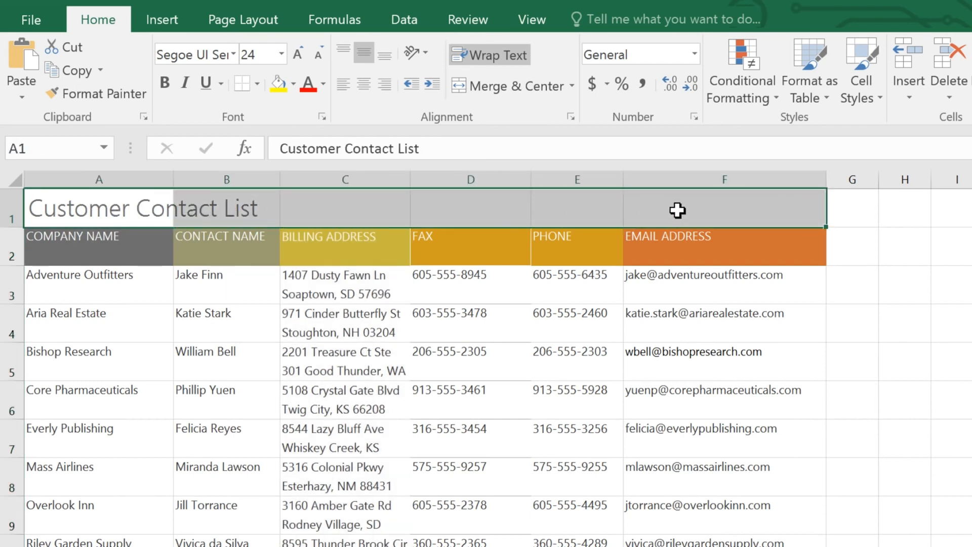
left_click(551, 88)
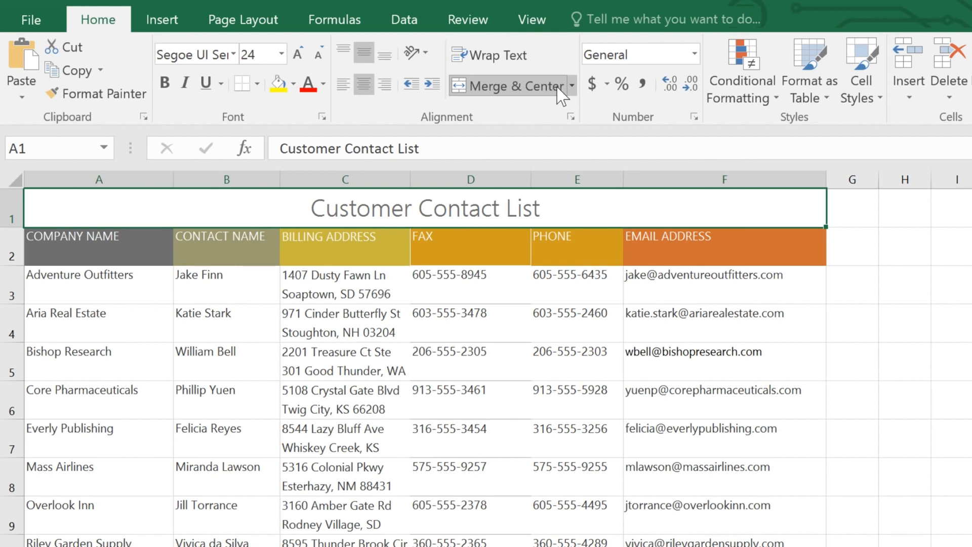
left_click(572, 87)
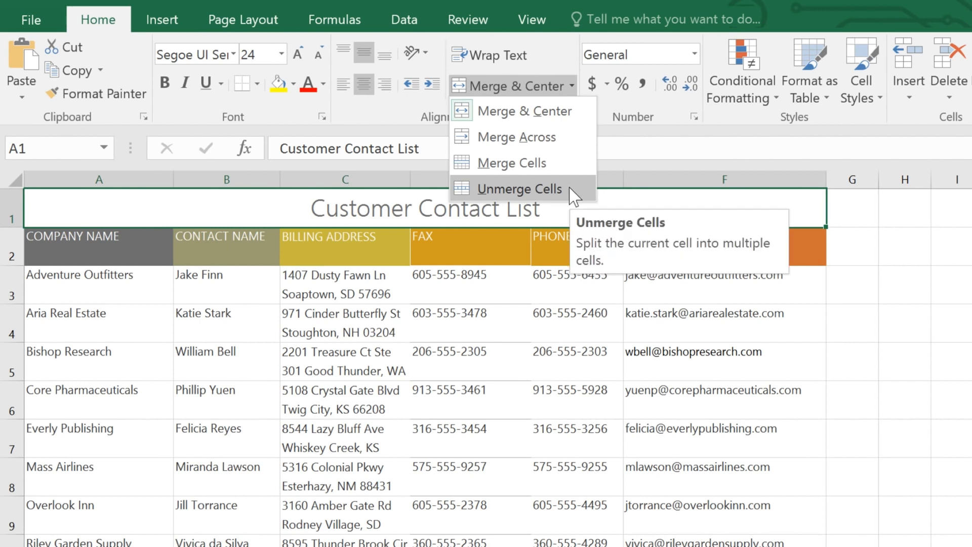
left_click(524, 209)
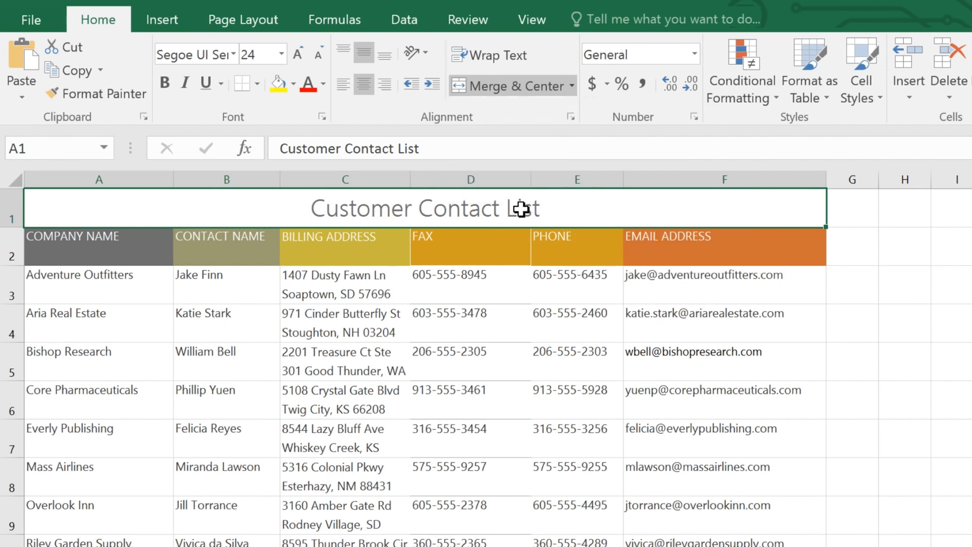
- Select the column header cells A2:F2
left_click(107, 251)
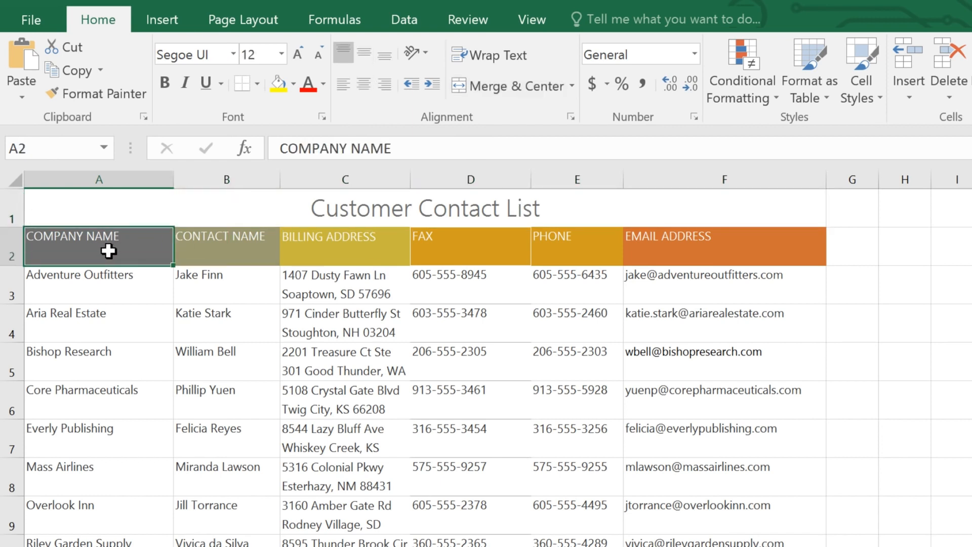
left_click_drag(106, 249, 782, 253)
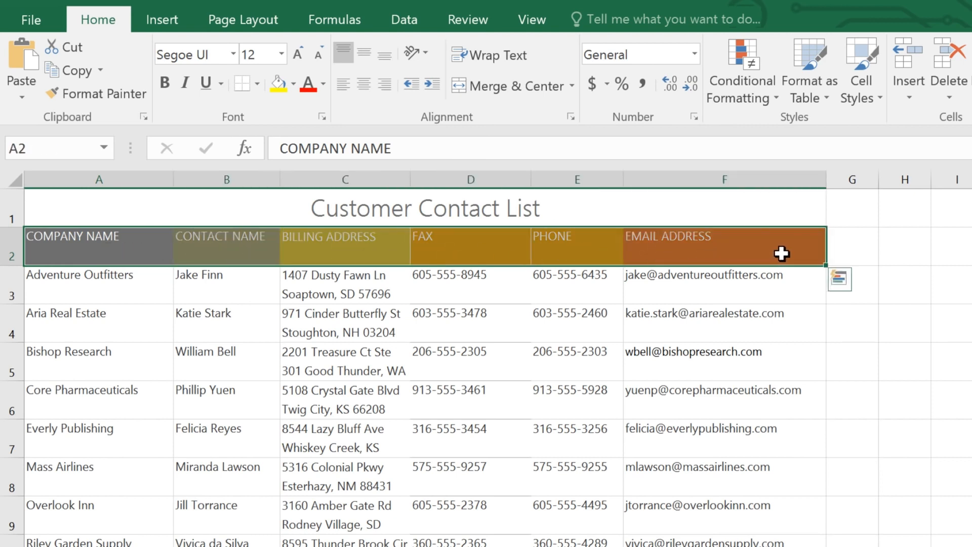